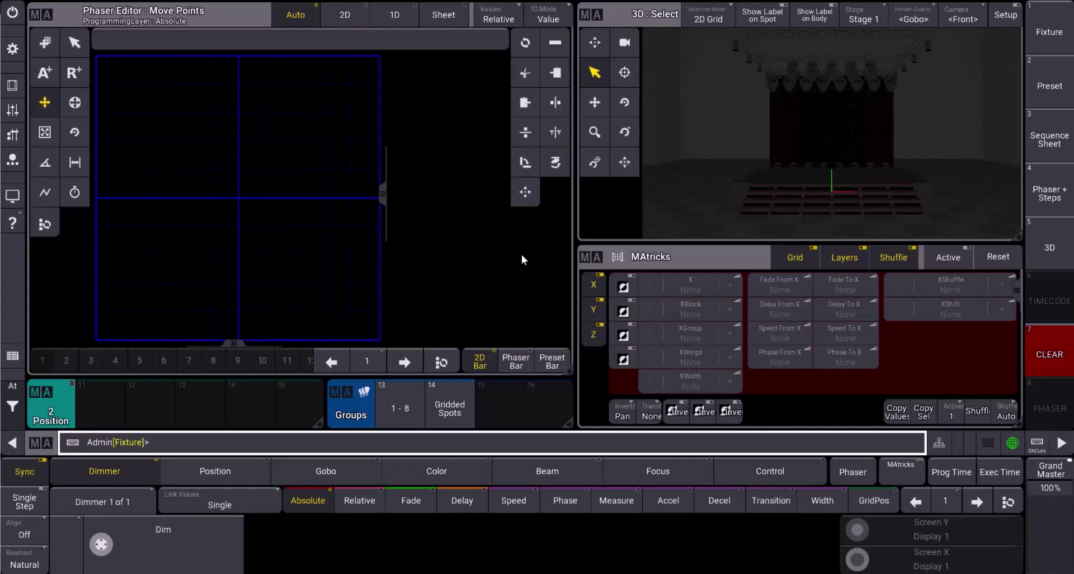
Step: Select fixtures 1 - 8 and place two absolute phaser points, stacked vertically below the grid centre
click(414, 394)
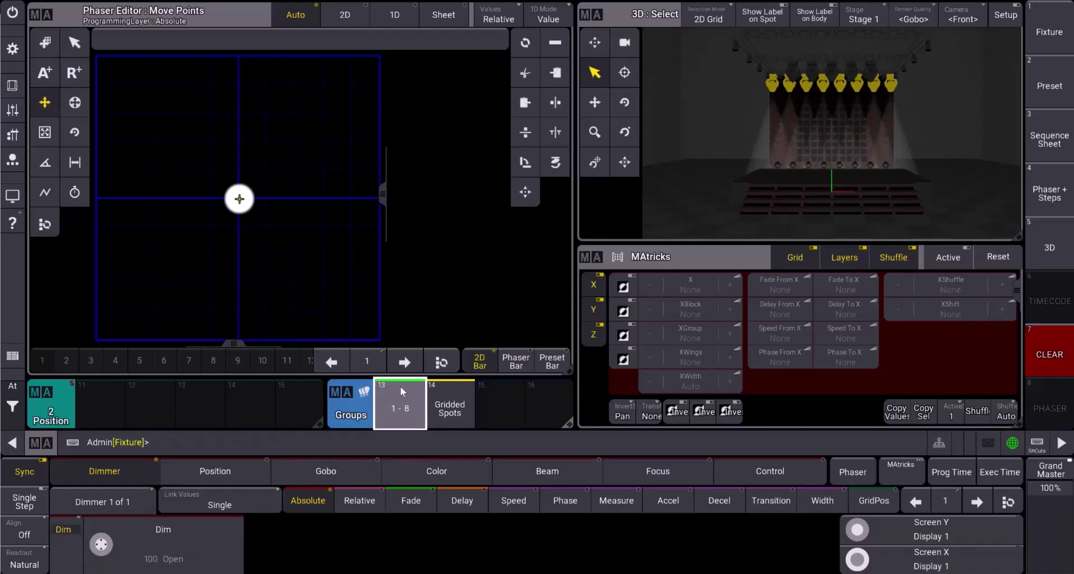
click(46, 73)
click(236, 228)
click(237, 282)
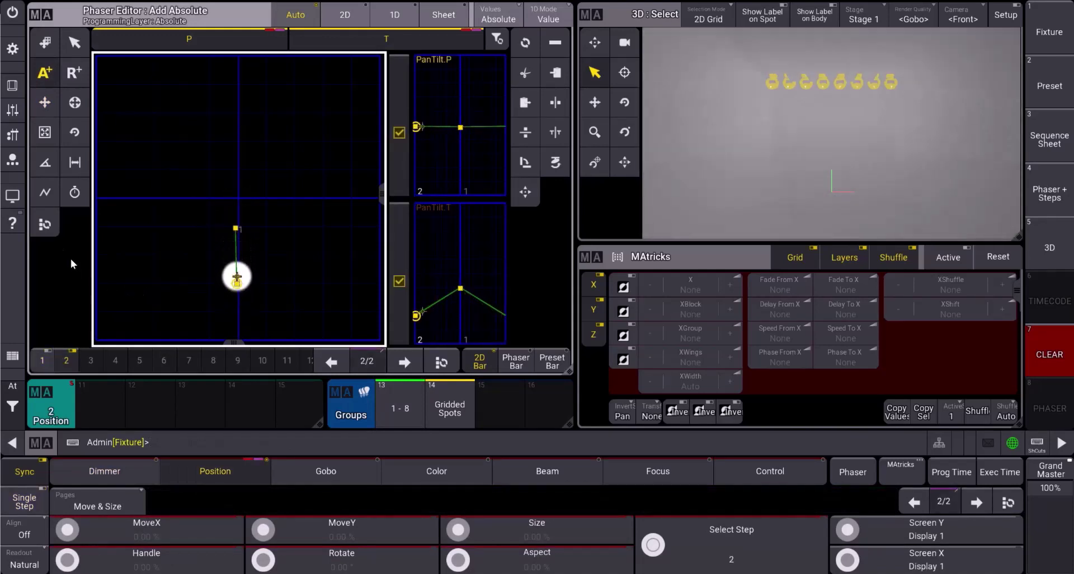
Step: Drag both steps' acceleration handles outward so the two-point path becomes a circle
click(45, 226)
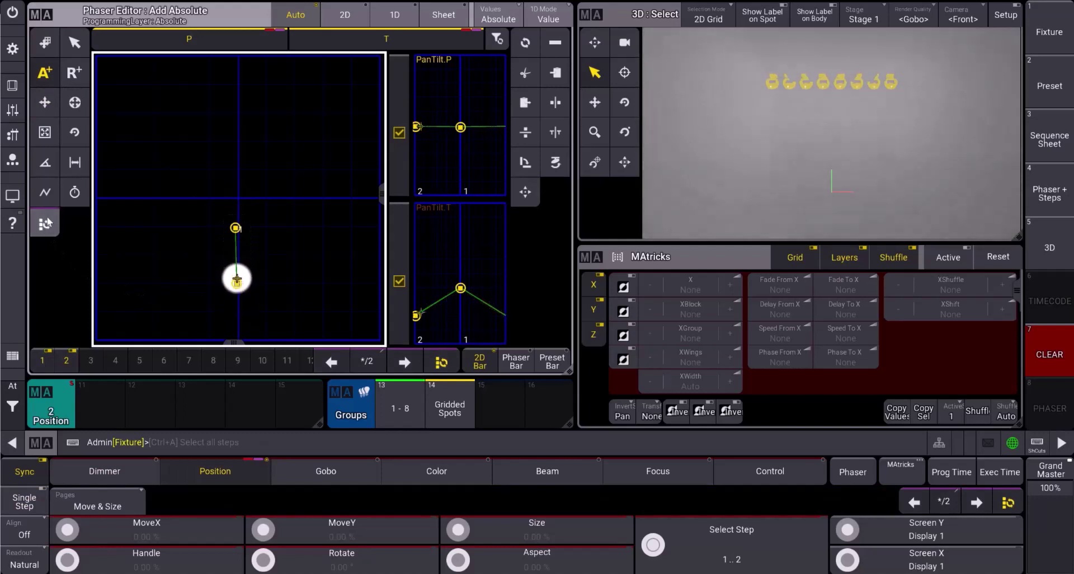
click(74, 104)
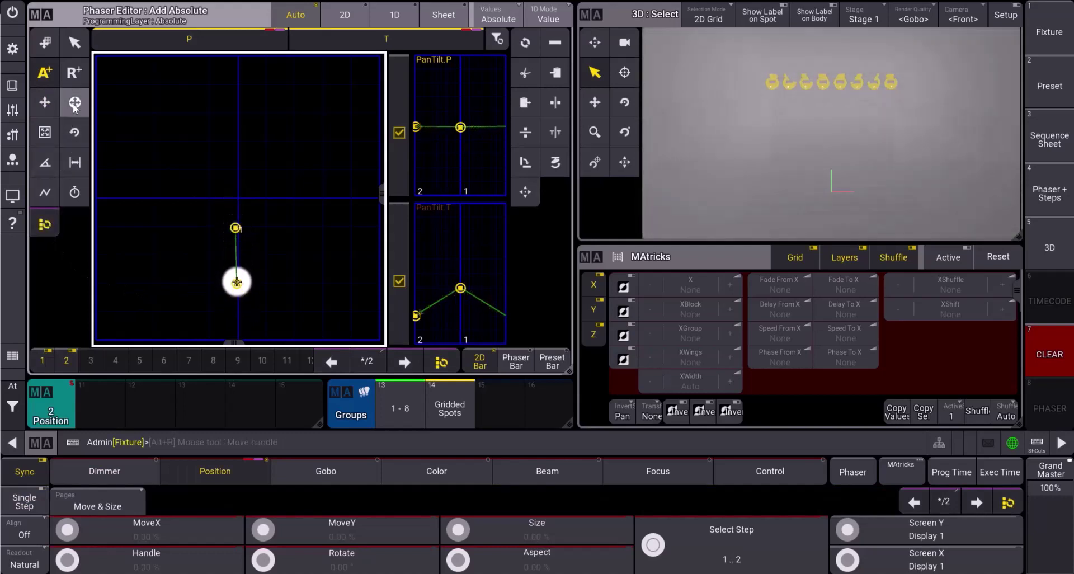
click(246, 234)
drag(260, 230, 274, 229)
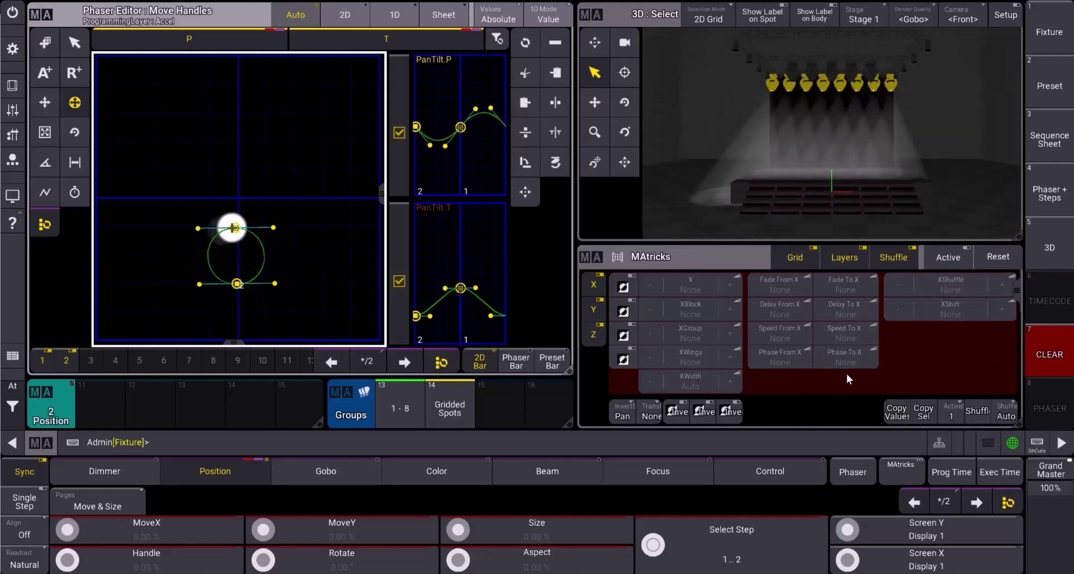
Step: Set MAtricks Phase To X to 360° and XWings to 2 for the circle phaser
click(848, 364)
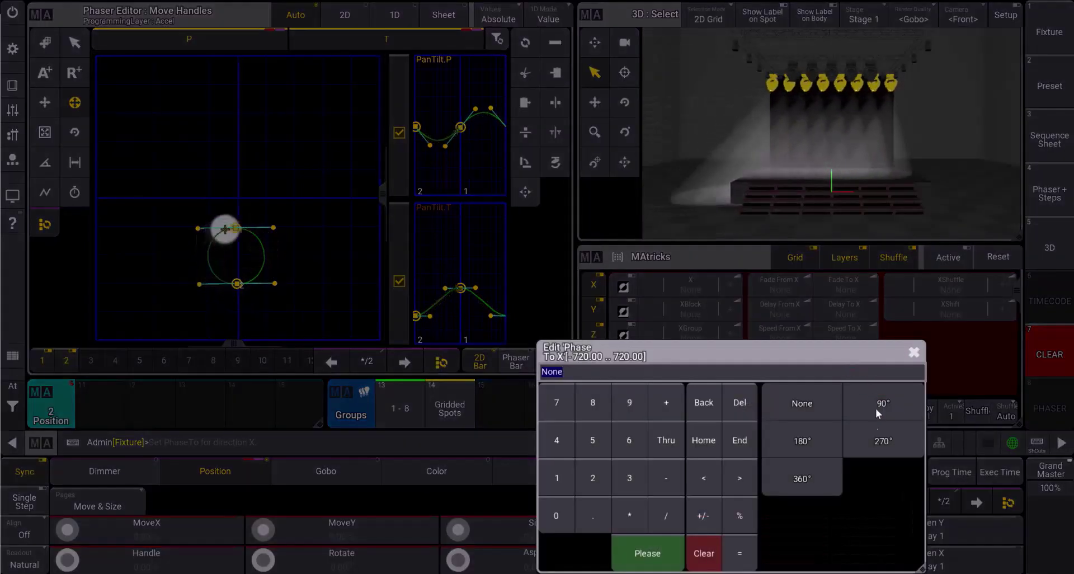
click(827, 486)
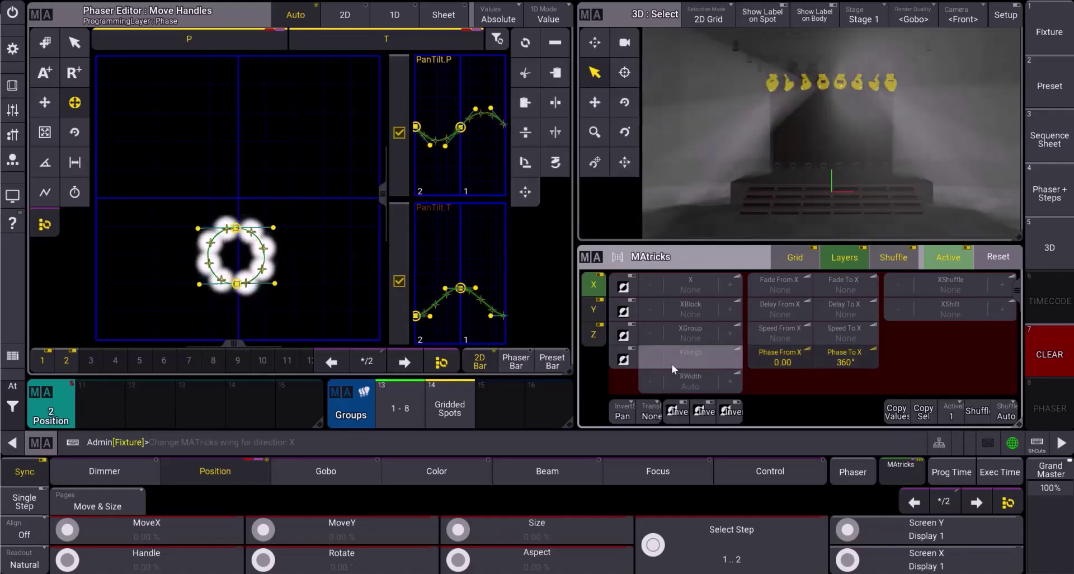
drag(672, 363, 713, 365)
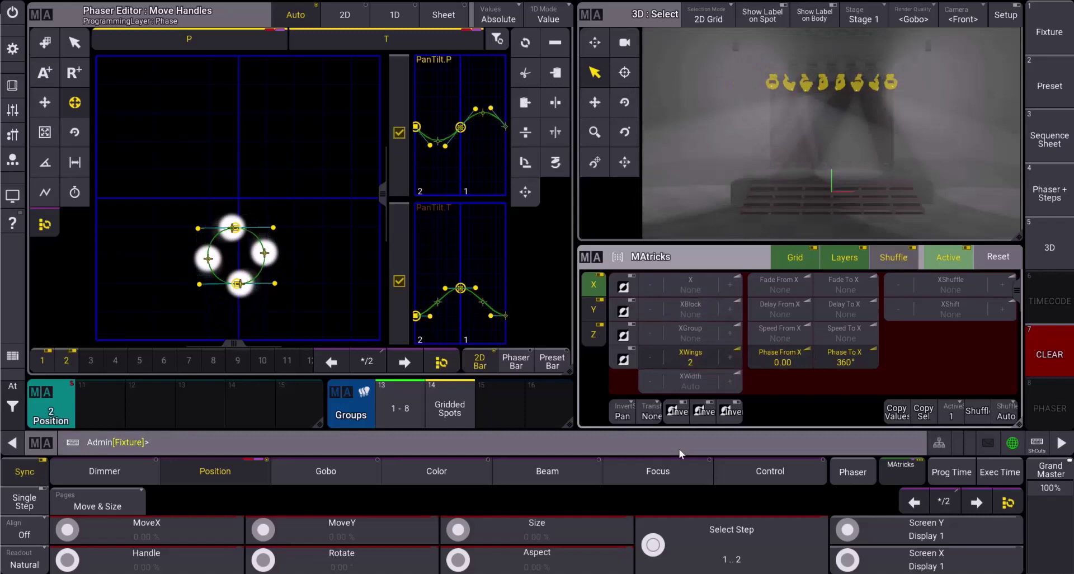
Step: Set the MAtricks PhaserTransform to Mirror for the 2-wing circle
click(650, 412)
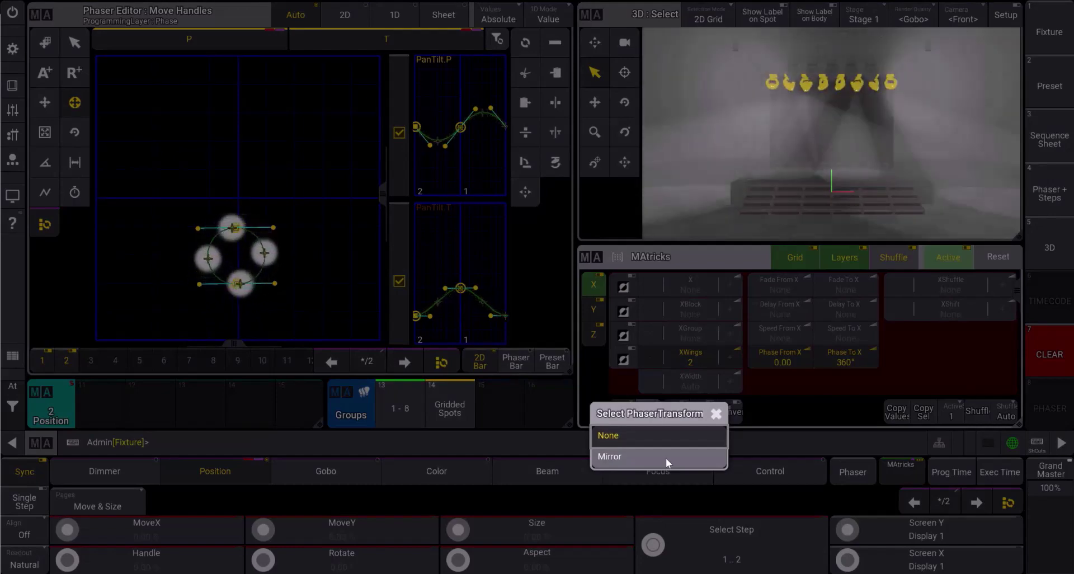
click(666, 457)
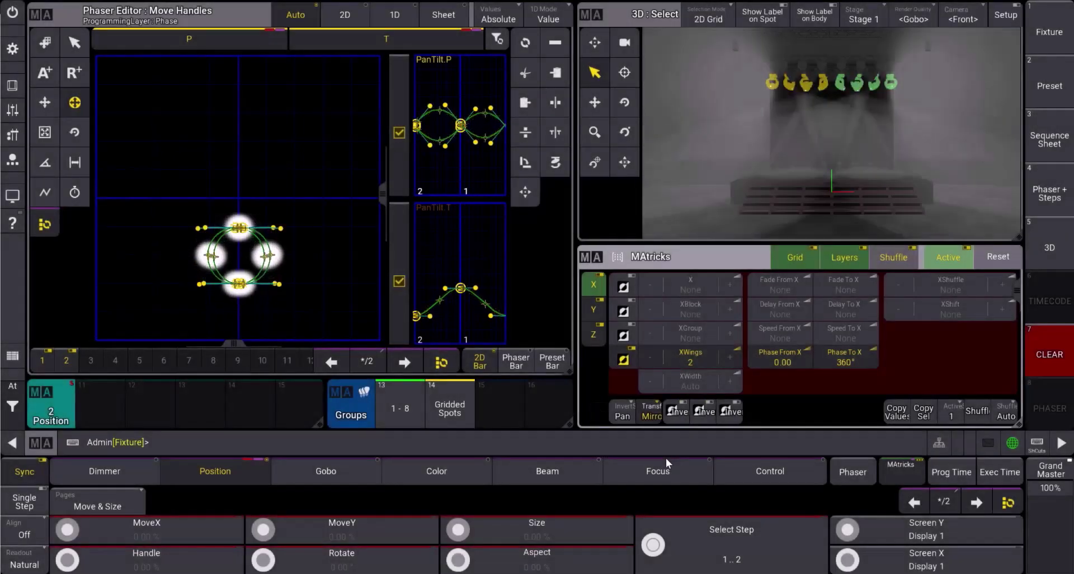
click(666, 459)
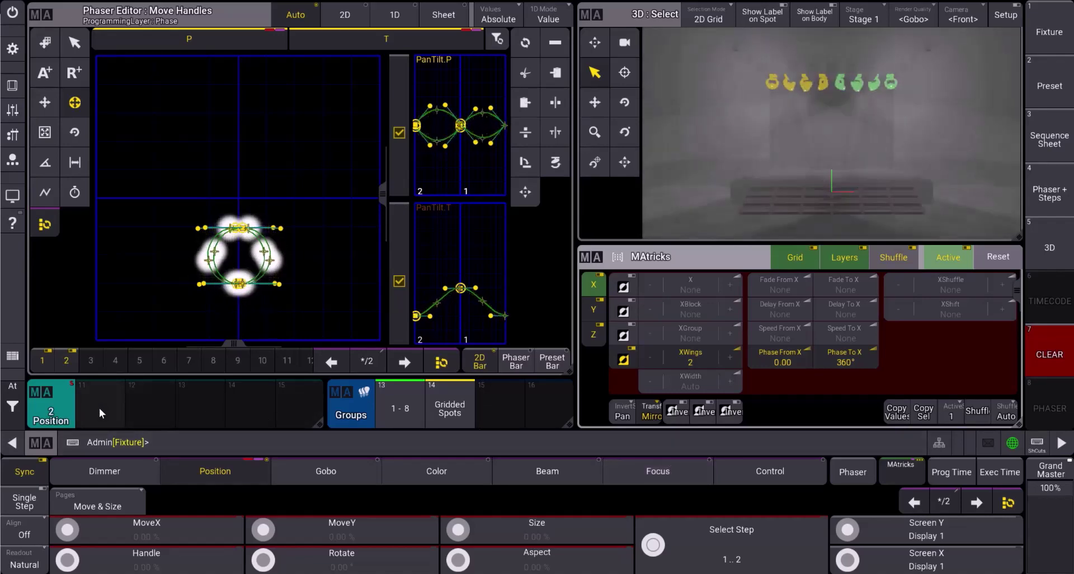
Step: Store the circle as position preset 11 labelled 'Circle', then clear the programmer
click(99, 413)
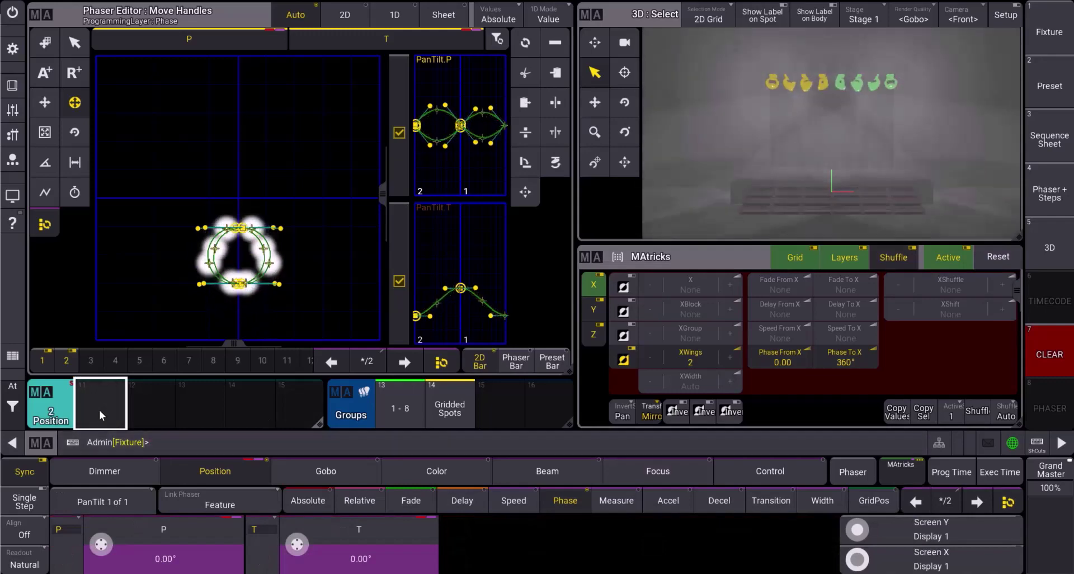
drag(100, 410, 106, 357)
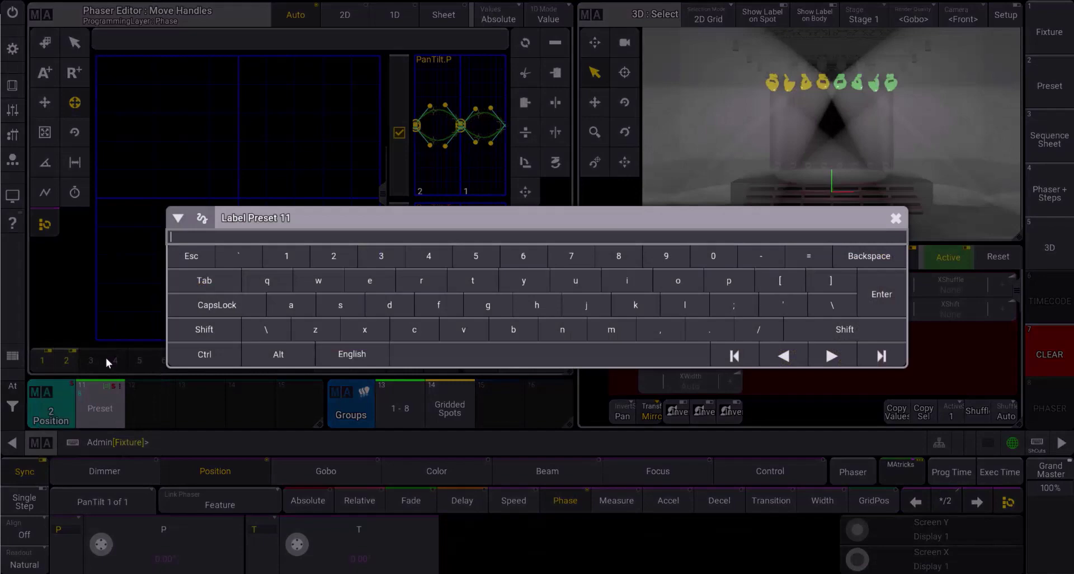
text(Circle)
key(Return)
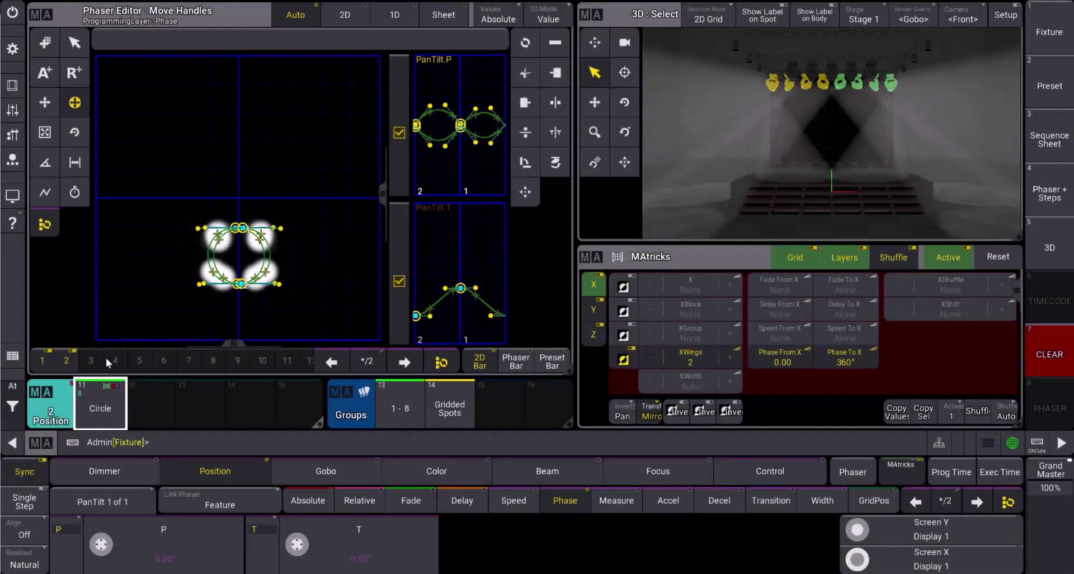
click(13, 386)
click(94, 419)
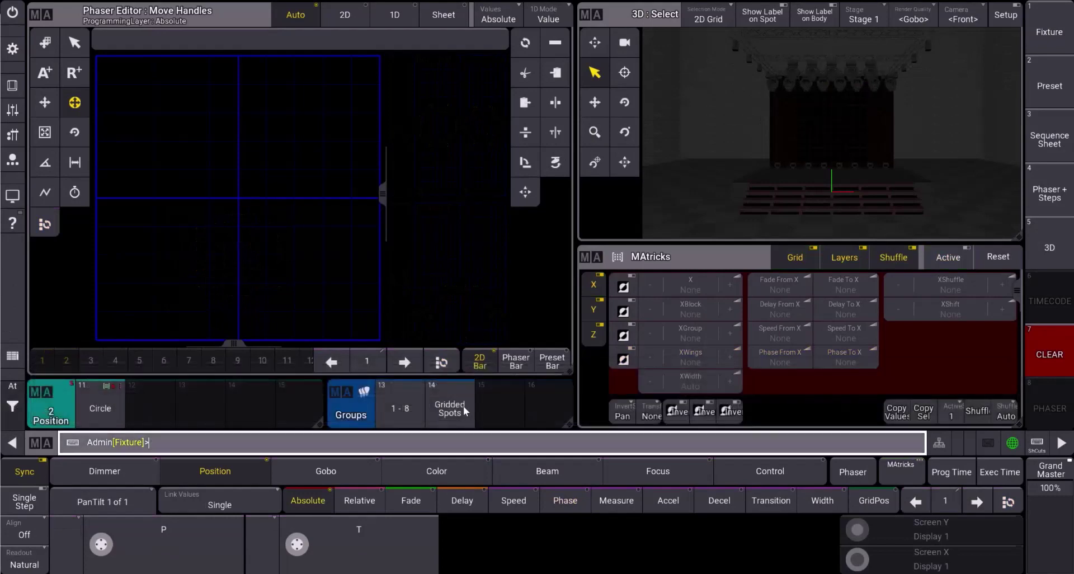
Step: Select the Gridded Spots group and delete the Phaser Editor window
click(463, 404)
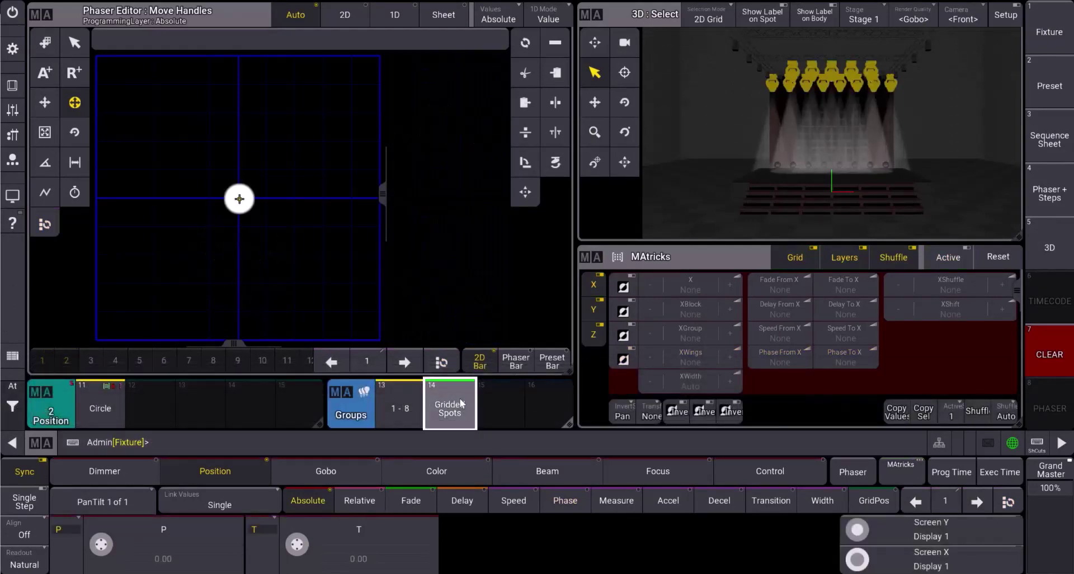
click(41, 15)
click(657, 187)
Step: Add a Selection Grid window of the selected spots, then delete it again
click(85, 26)
click(388, 188)
click(521, 270)
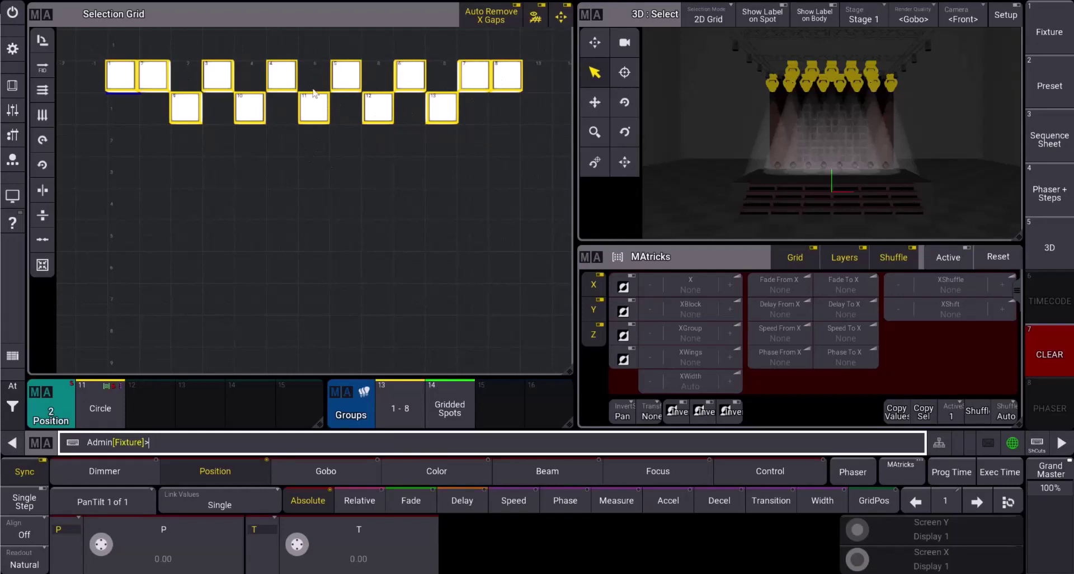
click(39, 21)
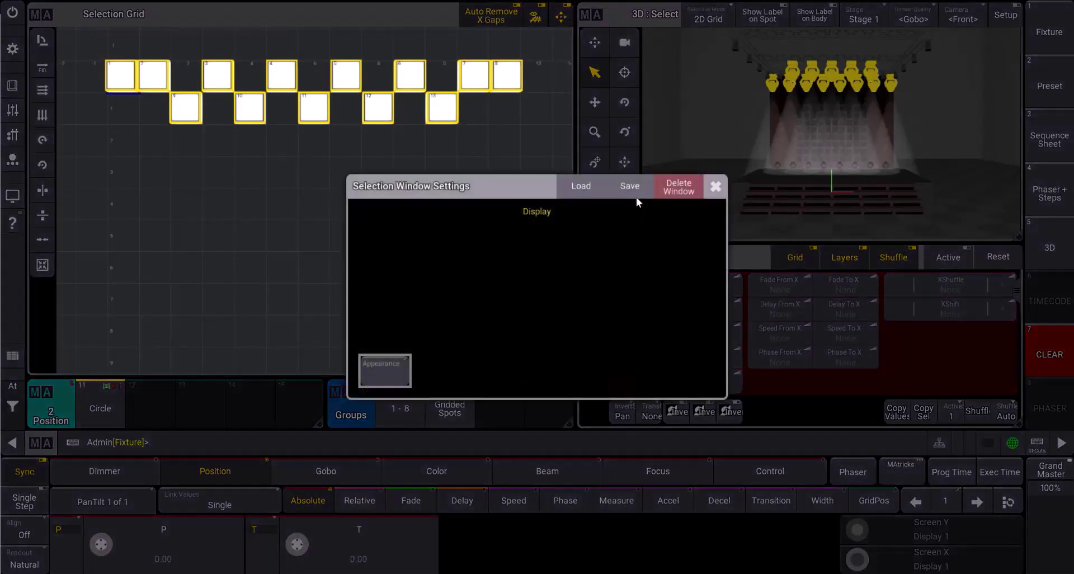
click(692, 189)
Step: Add the Phaser Editor window back and place four absolute corner points forming a square
click(38, 13)
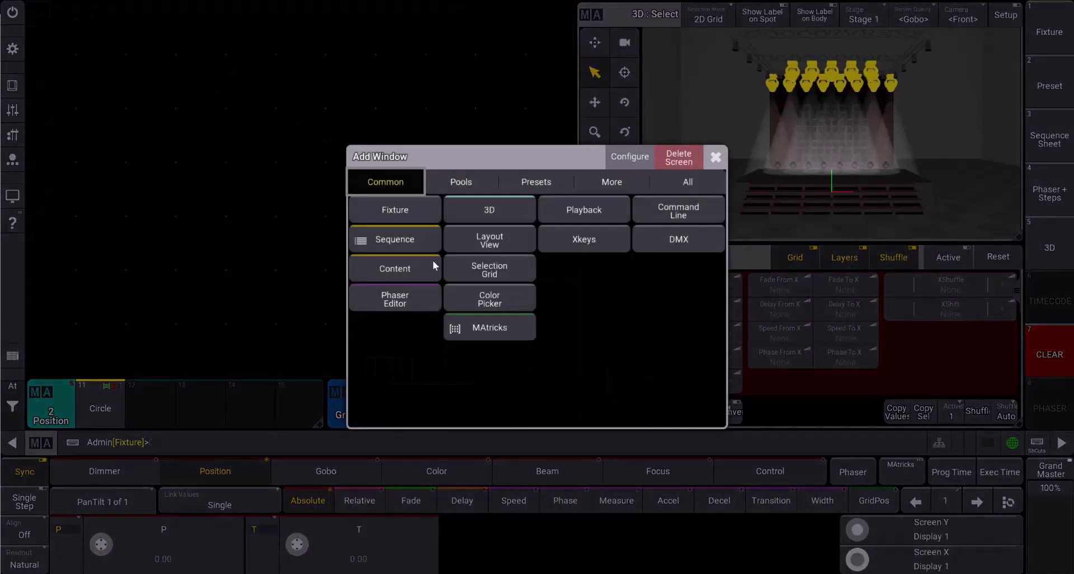
click(432, 300)
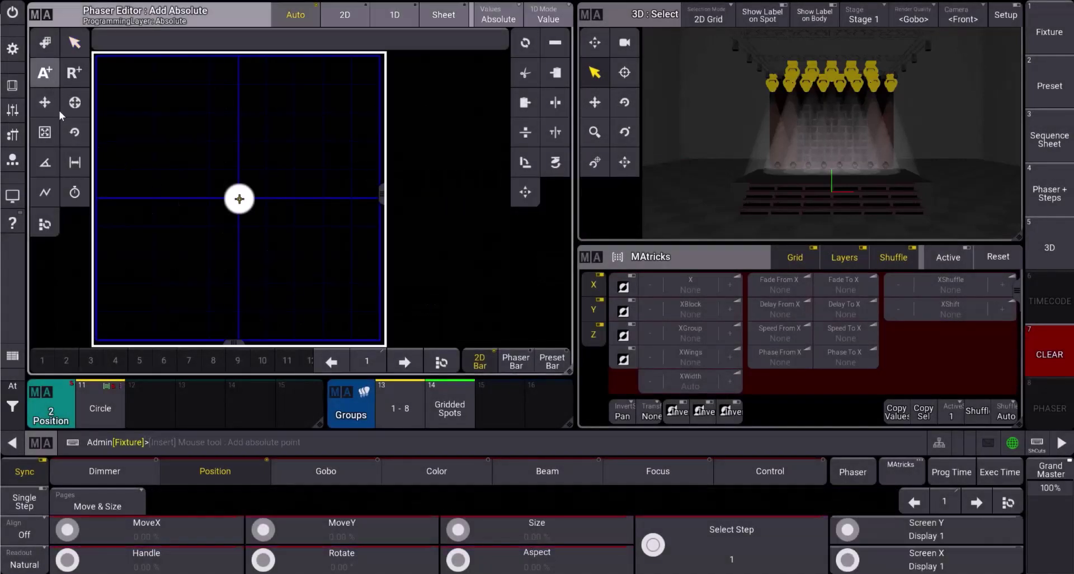
click(181, 244)
click(177, 292)
click(273, 293)
click(274, 239)
key(alt+h)
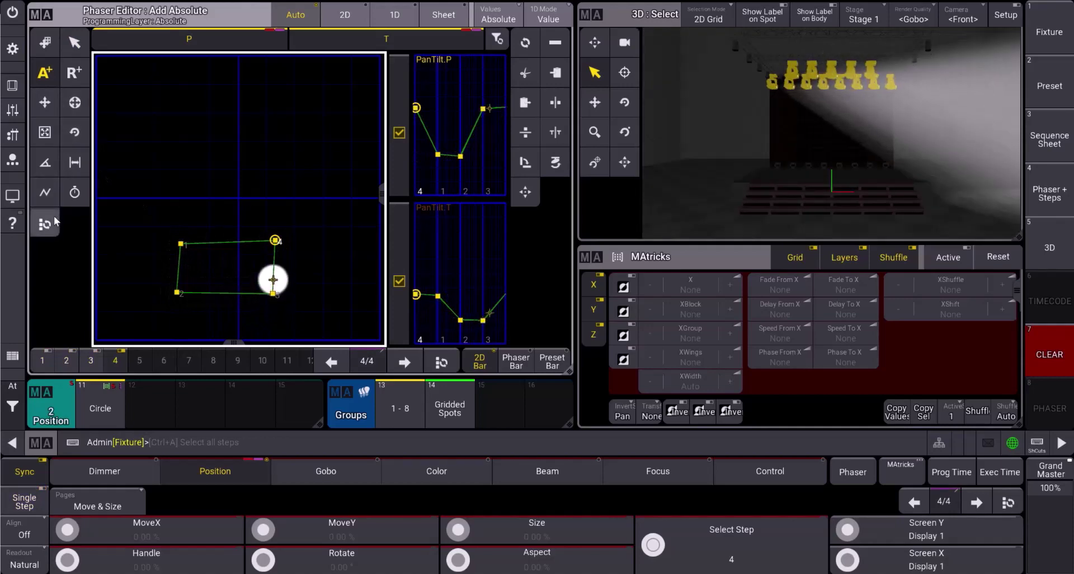
Step: Shift the square's points to the right and set MAtricks Phase To X to 360°
drag(177, 292, 192, 297)
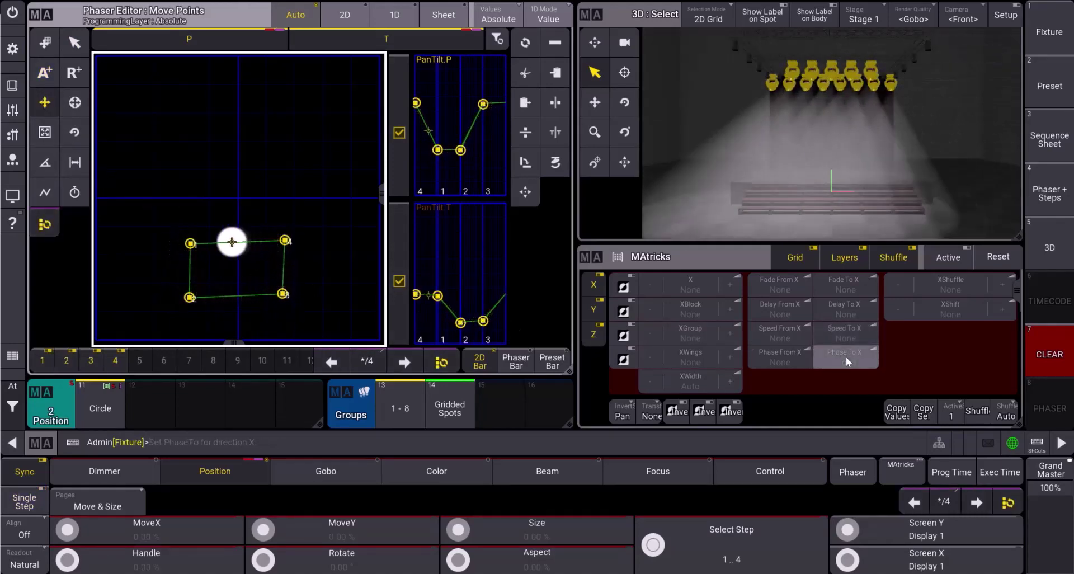
click(845, 361)
click(800, 480)
Step: Set XWings to 2 and the phaser transform to Mirror
click(683, 351)
click(596, 487)
click(659, 550)
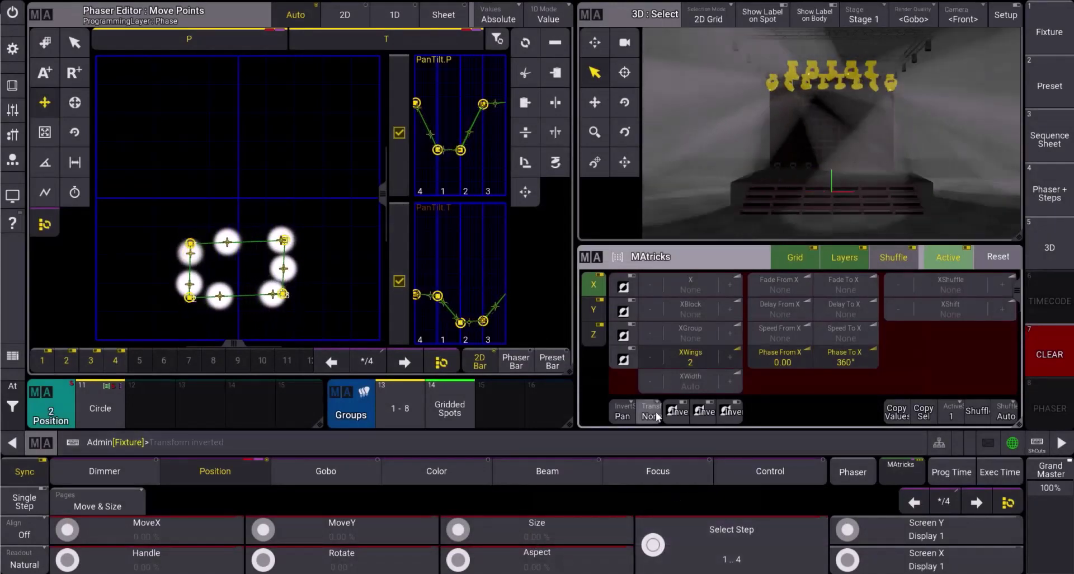
click(655, 412)
click(662, 457)
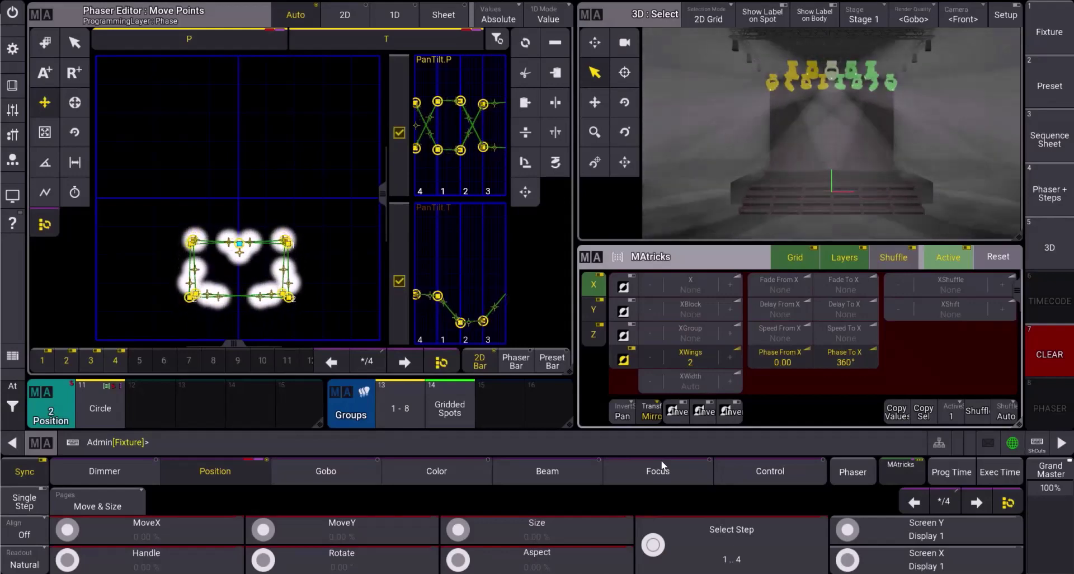